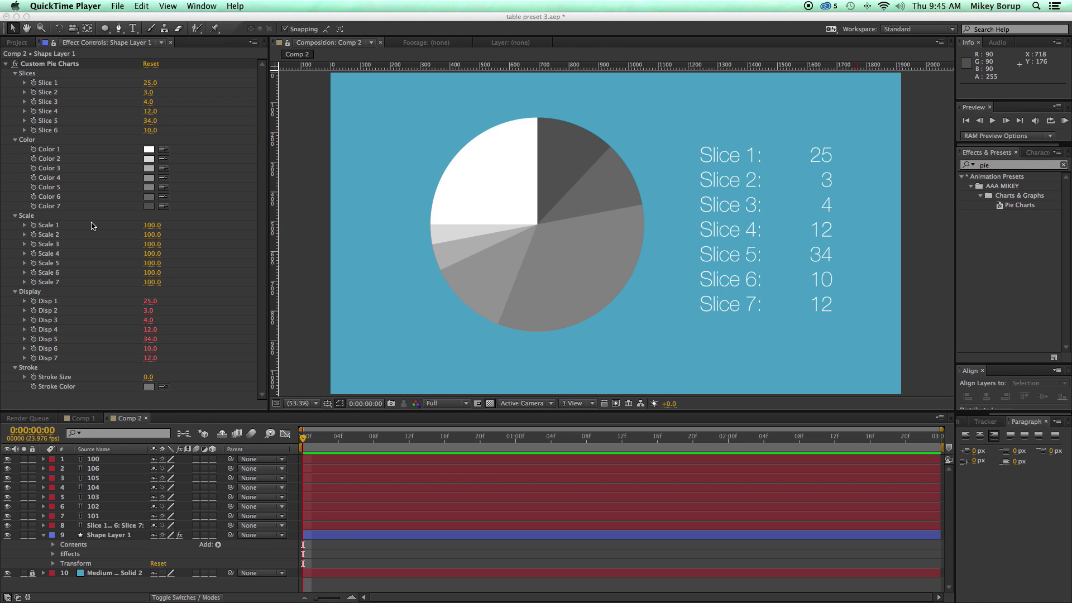
Step: Try enlarging the first slice's Scale, then undo the change
{"action": "left_click", "coordinate": [147, 229]}
{"action": "left_click_drag", "start_coordinate": [148, 229], "coordinate": [165, 224]}
{"action": "key", "text": "super+z"}
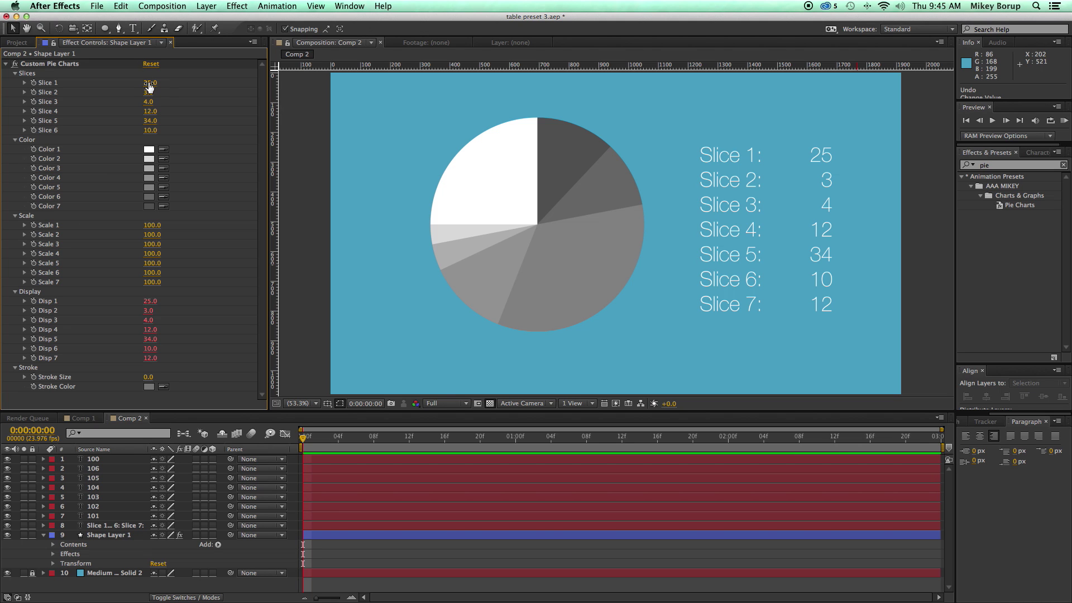
Step: Scrub the Slice 1 and Slice 3 values so the labels read 16, 16, 4, 12, 34, 10, 8
{"action": "left_click_drag", "start_coordinate": [144, 82], "coordinate": [142, 83]}
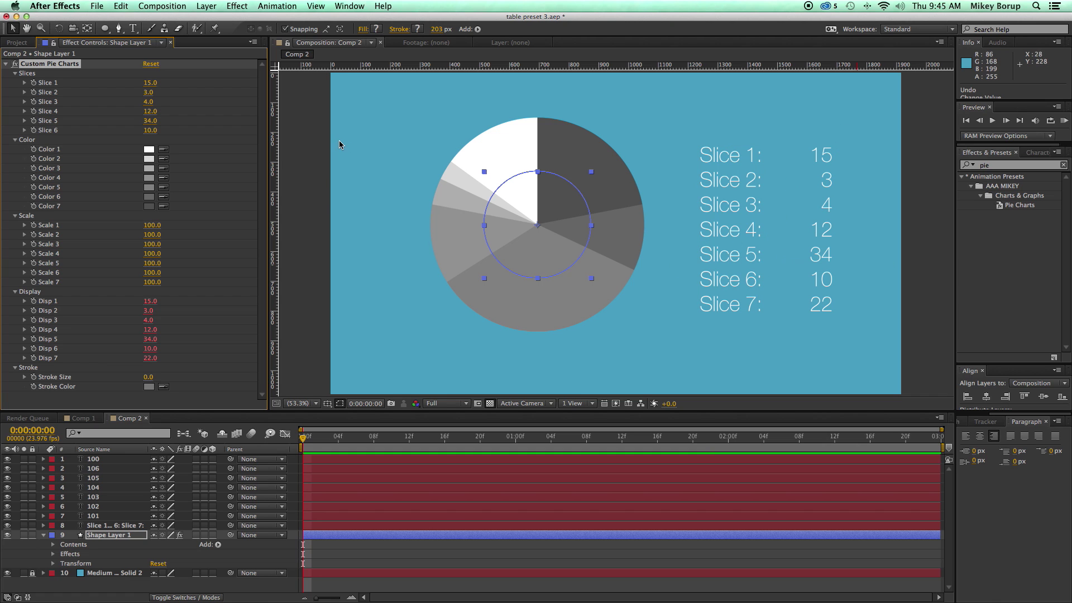
{"action": "left_click_drag", "start_coordinate": [151, 84], "coordinate": [137, 104]}
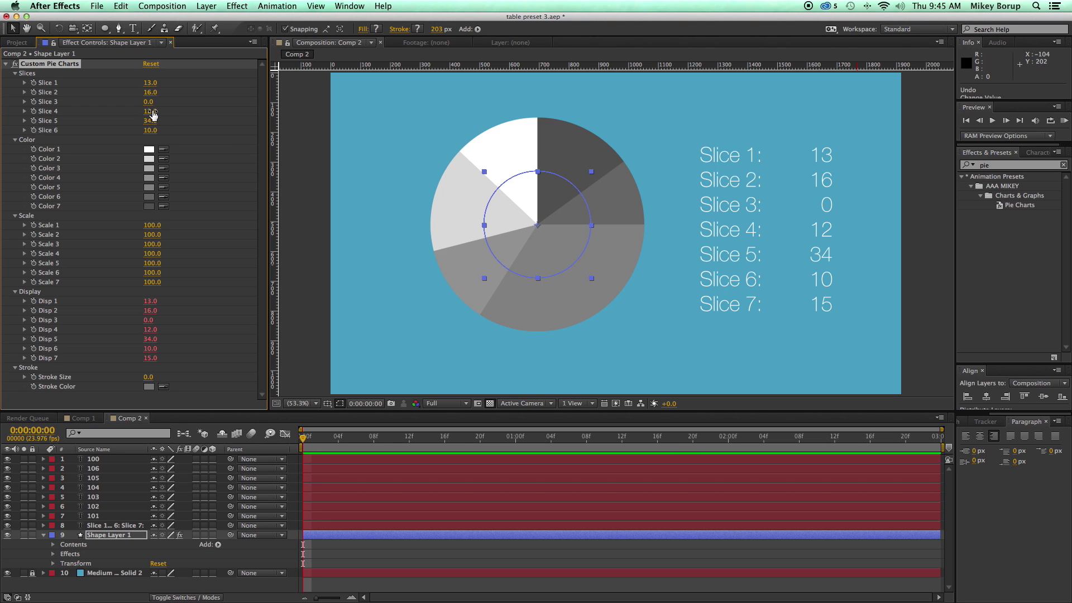
{"action": "left_click_drag", "start_coordinate": [149, 105], "coordinate": [163, 86]}
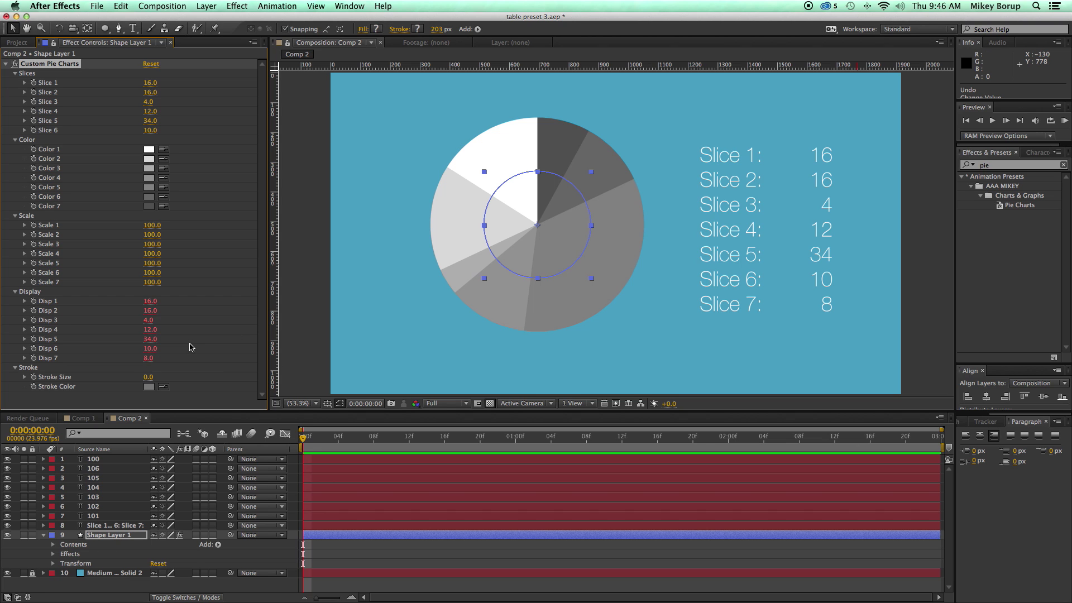
Step: Set Color 1 to pink, Color 2 to medium red and Color 3 to dark red
{"action": "left_click", "coordinate": [148, 151]}
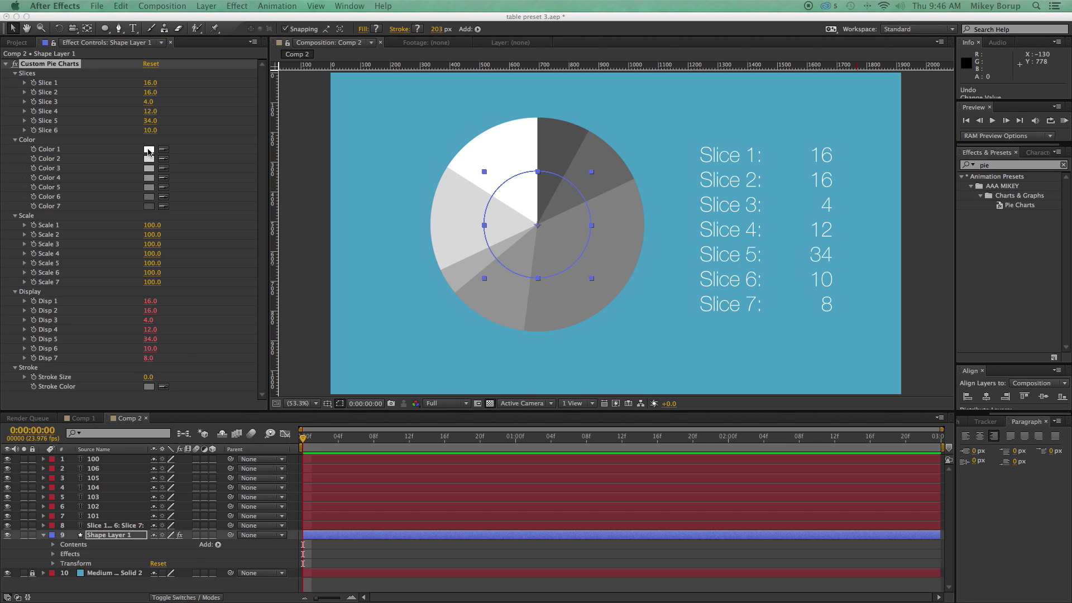
{"action": "left_click", "coordinate": [144, 255]}
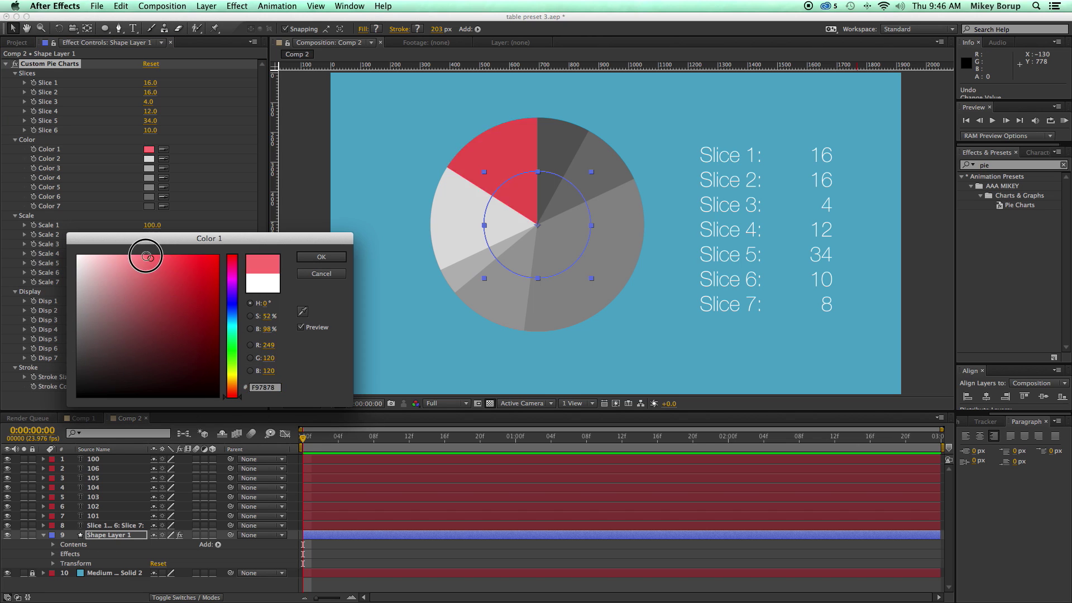
{"action": "left_click", "coordinate": [321, 256]}
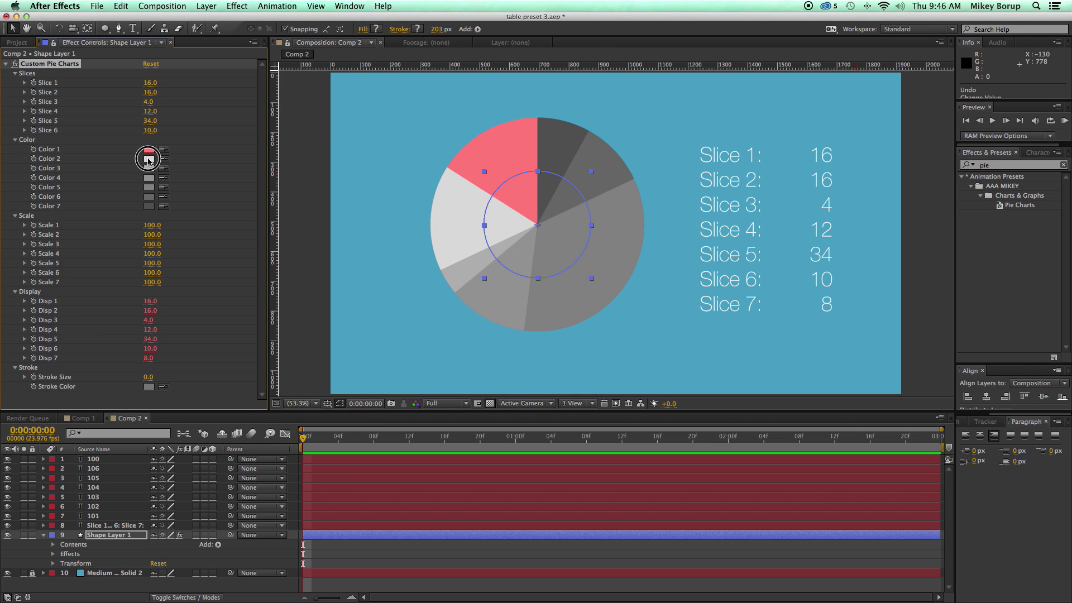
{"action": "left_click", "coordinate": [149, 158]}
{"action": "mouse_move", "coordinate": [174, 282]}
{"action": "left_mouse_down"}
{"action": "mouse_move", "coordinate": [144, 259]}
{"action": "mouse_move", "coordinate": [179, 323]}
{"action": "mouse_move", "coordinate": [179, 347]}
{"action": "left_mouse_up"}
{"action": "left_click", "coordinate": [321, 256]}
{"action": "left_click", "coordinate": [149, 168]}
{"action": "left_click", "coordinate": [321, 256]}
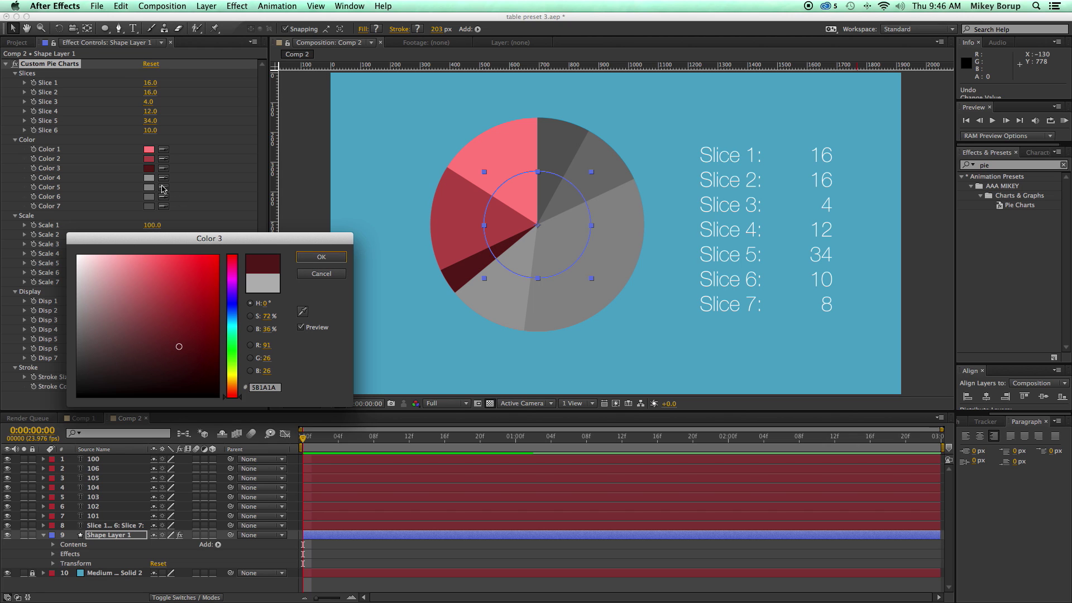
{"action": "left_click", "coordinate": [321, 257]}
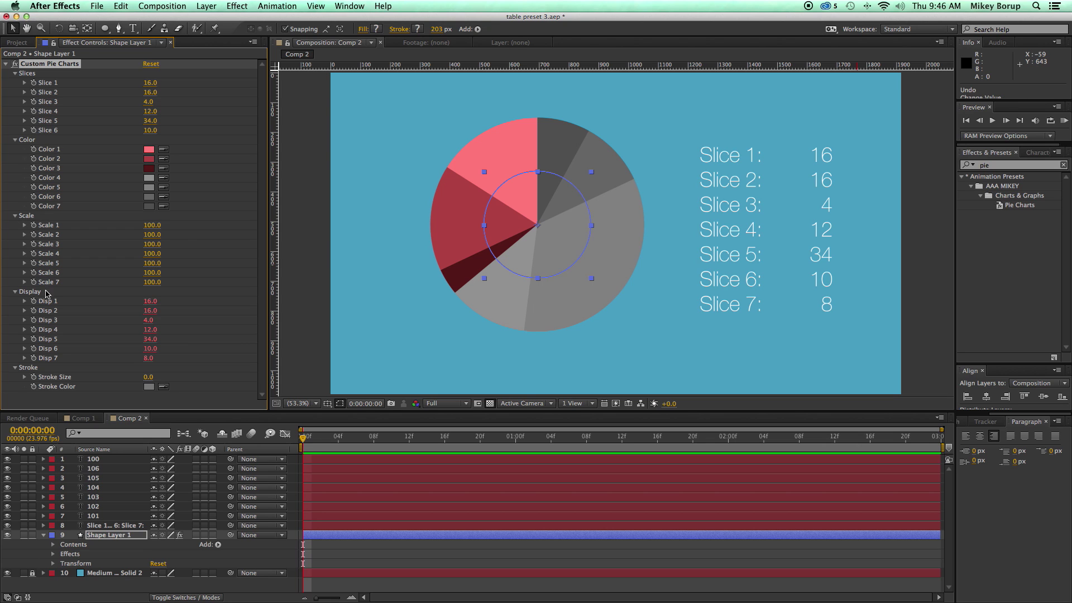
Step: Push the first slice outward by setting Scale 1 to 120
{"action": "left_click_drag", "start_coordinate": [156, 226], "coordinate": [161, 229]}
{"action": "left_click", "coordinate": [160, 229]}
{"action": "type", "text": "120"}
{"action": "key", "text": "Return"}
{"action": "left_click", "coordinate": [410, 591]}
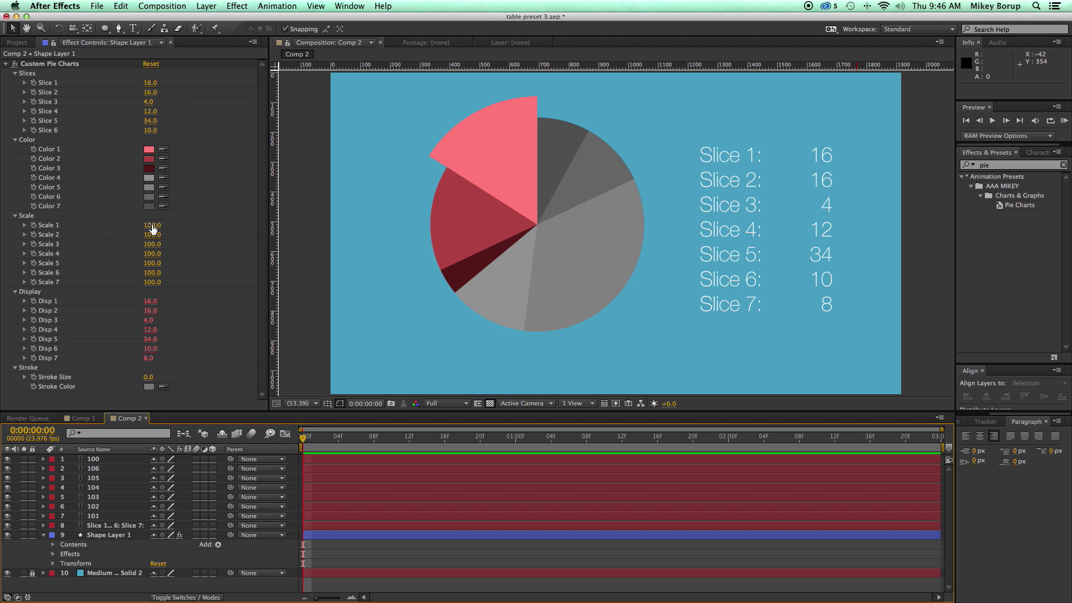
Step: Set Scale 1 to 0 to hide the pink slice, and change Slice 1 to 25
{"action": "left_click", "coordinate": [152, 226]}
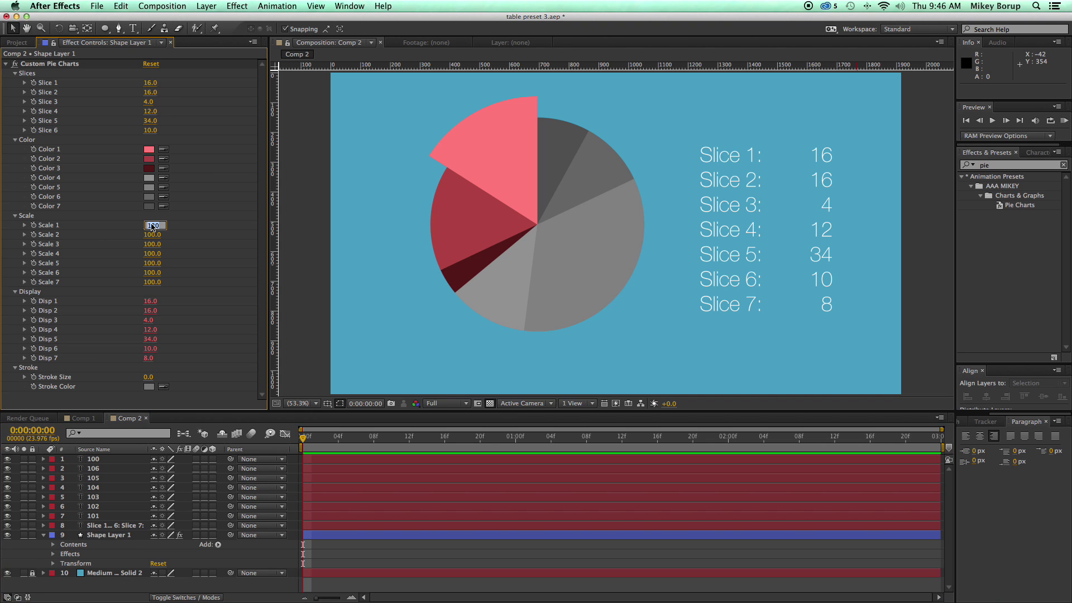
{"action": "type", "text": "0"}
{"action": "key", "text": "Return"}
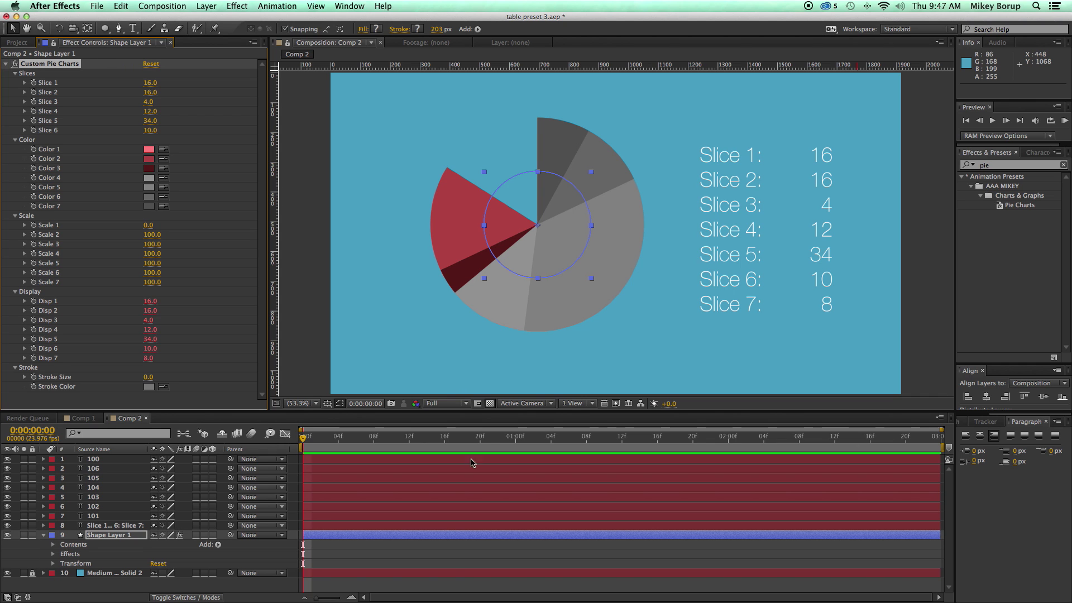
{"action": "left_click", "coordinate": [453, 569]}
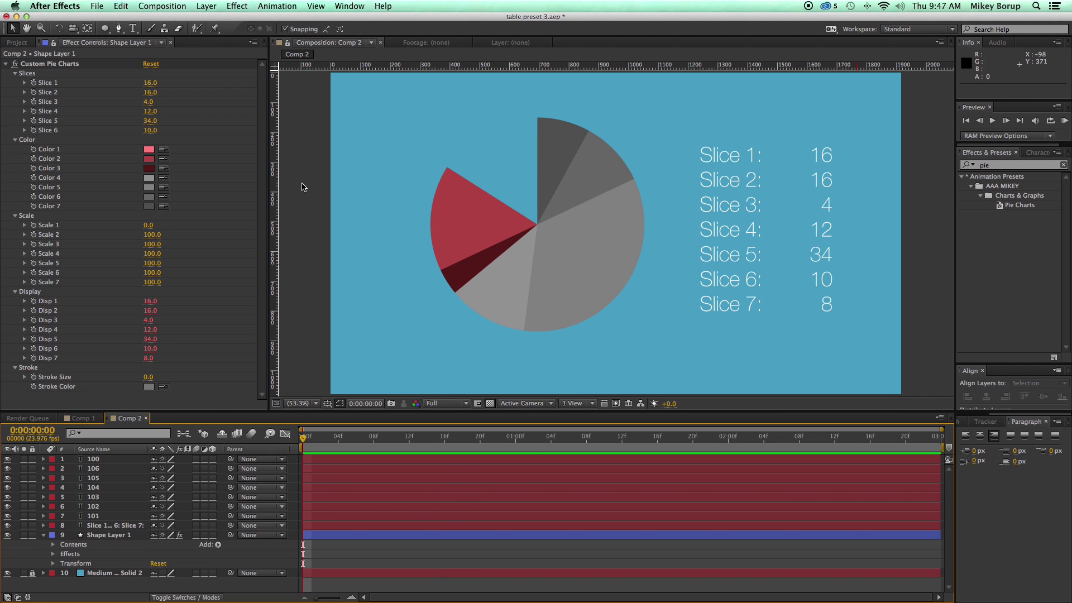
{"action": "mouse_move", "coordinate": [151, 82]}
{"action": "left_mouse_down"}
{"action": "mouse_move", "coordinate": [137, 84]}
{"action": "mouse_move", "coordinate": [171, 85]}
{"action": "mouse_move", "coordinate": [143, 89]}
{"action": "mouse_move", "coordinate": [158, 85]}
{"action": "left_mouse_up"}
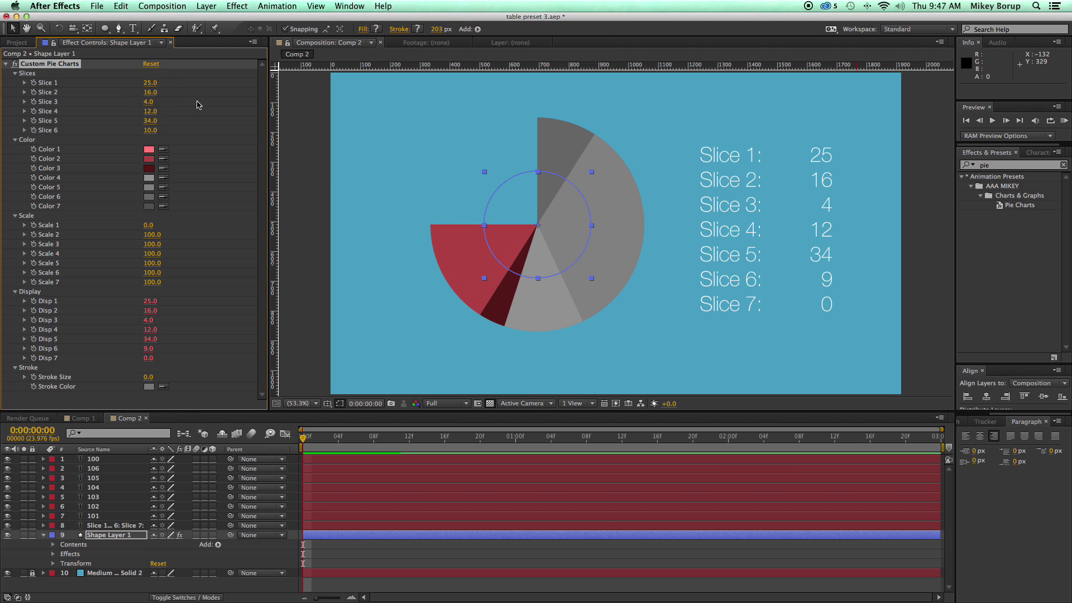
Step: Reset Scale 1 to 100, then set it to 120 so the pink slice pops out
{"action": "left_click", "coordinate": [148, 225]}
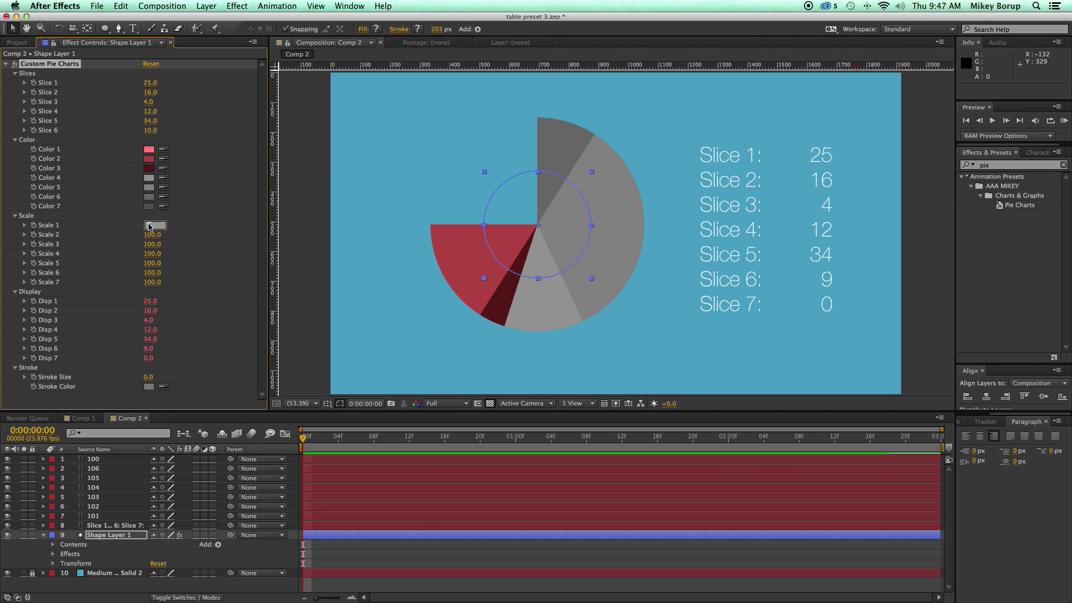
{"action": "type", "text": "100"}
{"action": "key", "text": "Return"}
{"action": "type", "text": "120"}
{"action": "key", "text": "Return"}
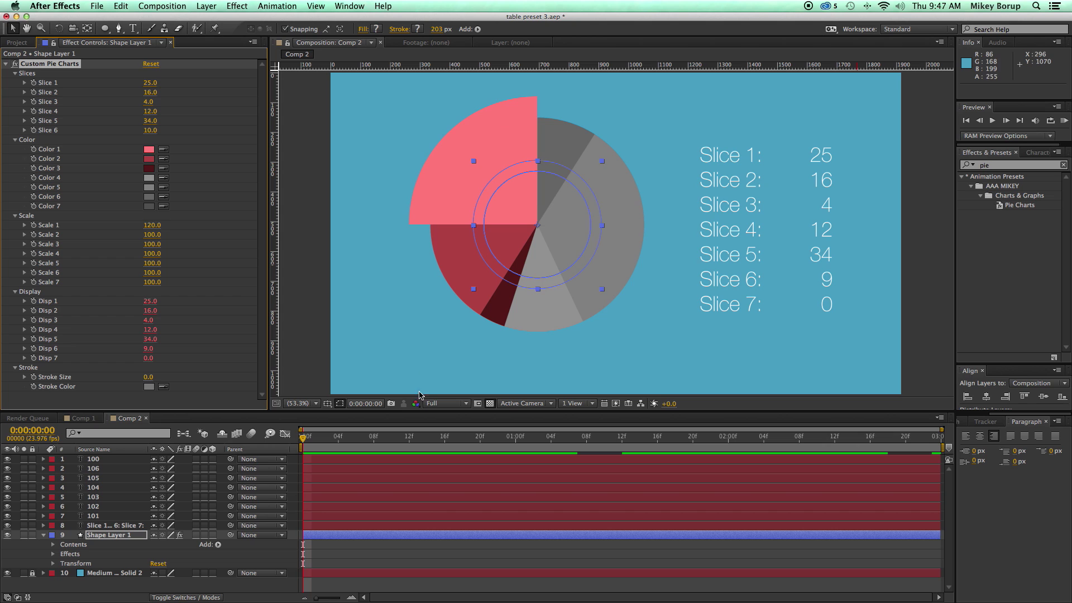
{"action": "left_click", "coordinate": [442, 585]}
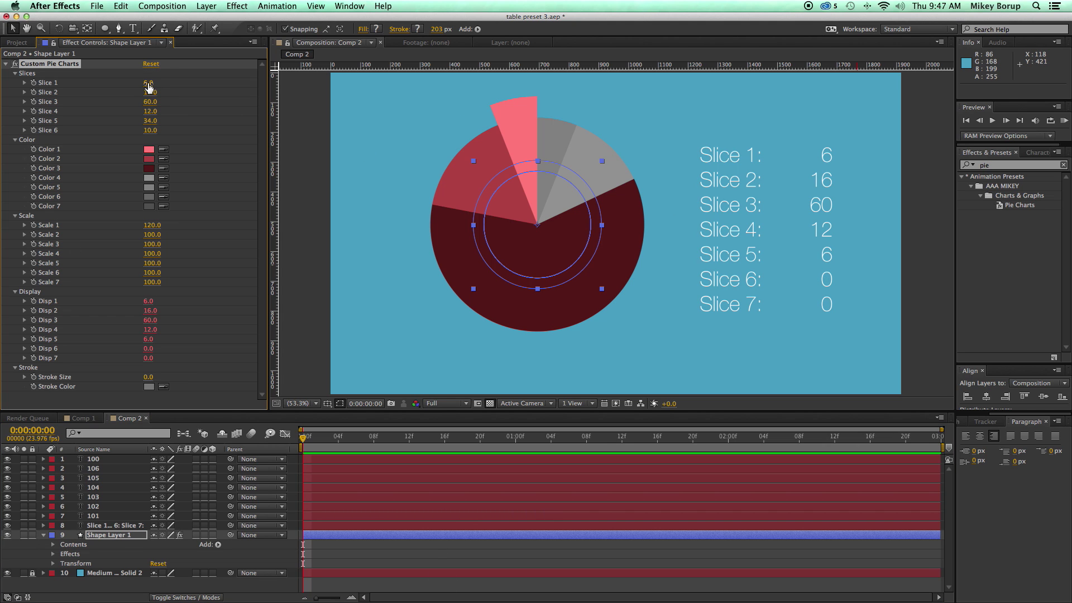
Step: Lower Slice 1 to 8 and Slice 3 to 15
{"action": "left_click_drag", "start_coordinate": [150, 83], "coordinate": [223, 110]}
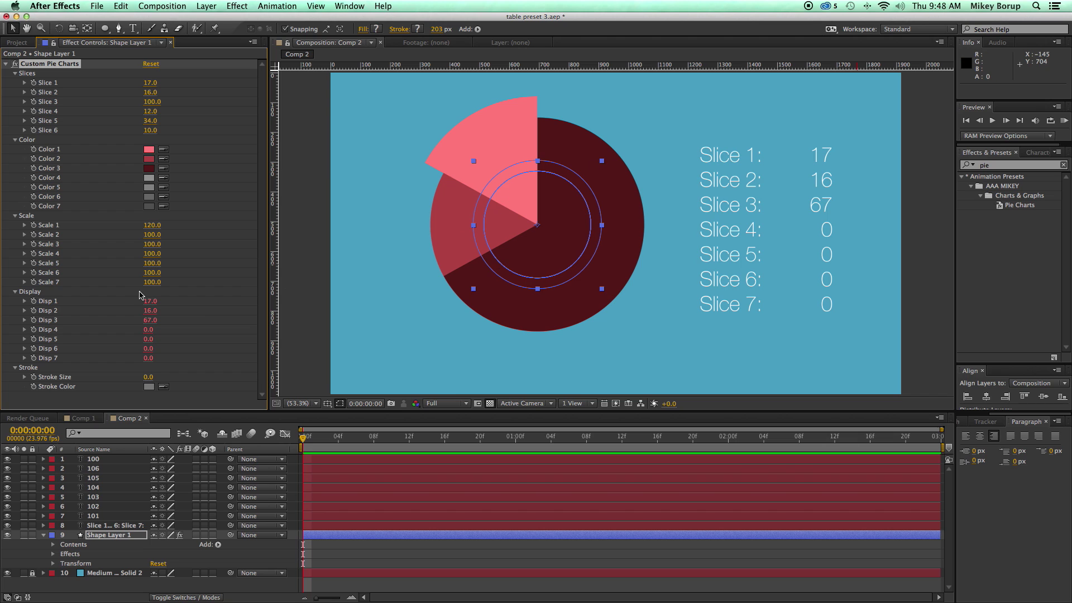
{"action": "left_click_drag", "start_coordinate": [149, 83], "coordinate": [134, 83]}
{"action": "left_click_drag", "start_coordinate": [150, 102], "coordinate": [107, 98]}
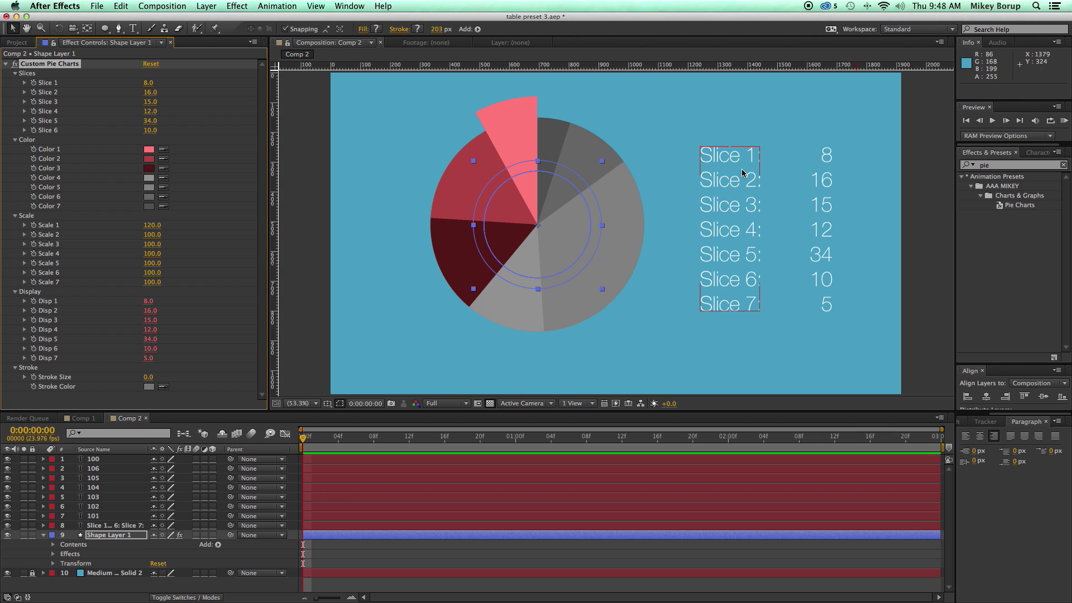
Step: View the comp at 50% and inspect each slice value text layer (8, 16, 15, 12, 34, 10)
{"action": "key", "text": "comma"}
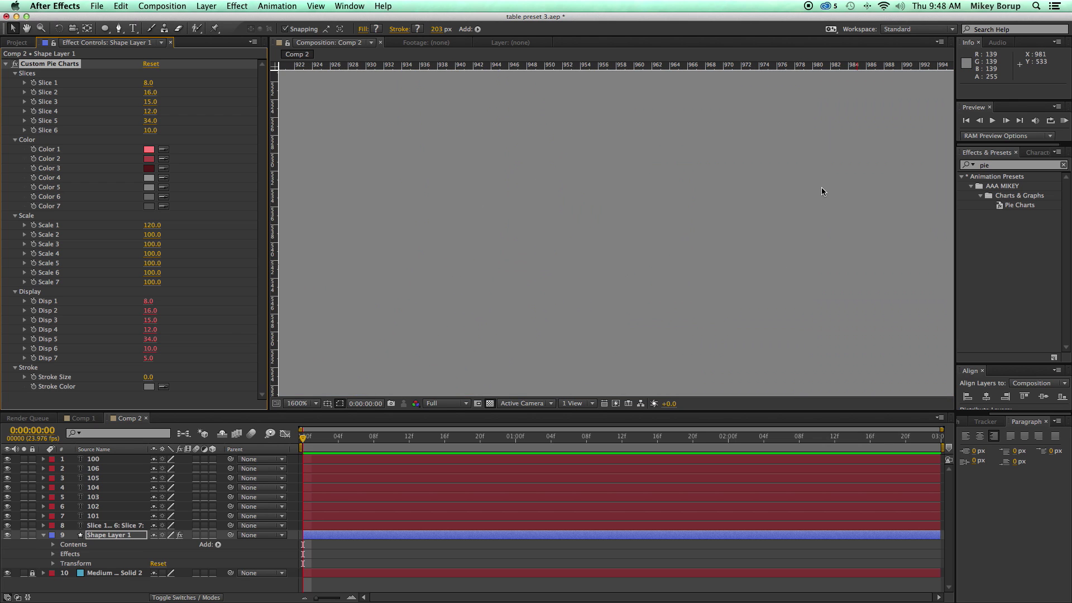
{"action": "left_click", "coordinate": [813, 160]}
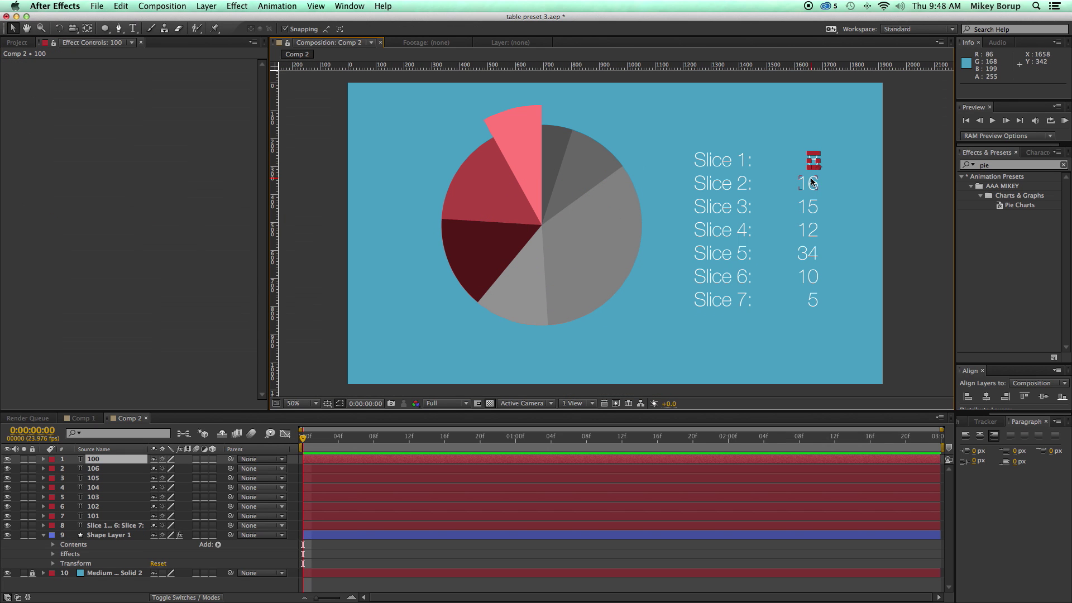
{"action": "left_click", "coordinate": [808, 183]}
{"action": "left_click", "coordinate": [808, 207]}
{"action": "left_click", "coordinate": [808, 226]}
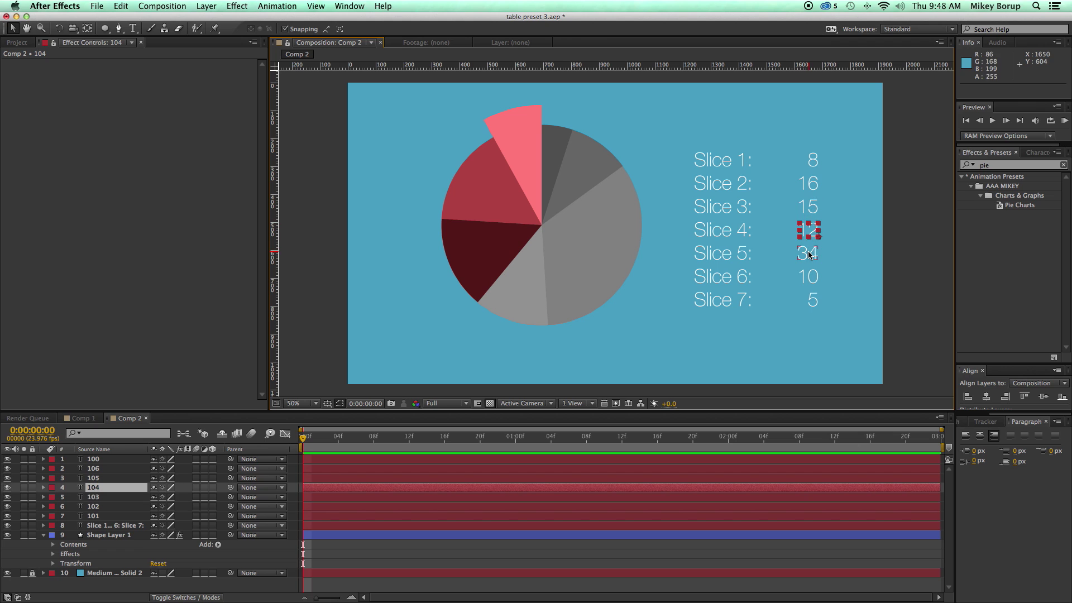
{"action": "left_click", "coordinate": [808, 253]}
{"action": "left_click", "coordinate": [808, 277]}
{"action": "left_click", "coordinate": [345, 389]}
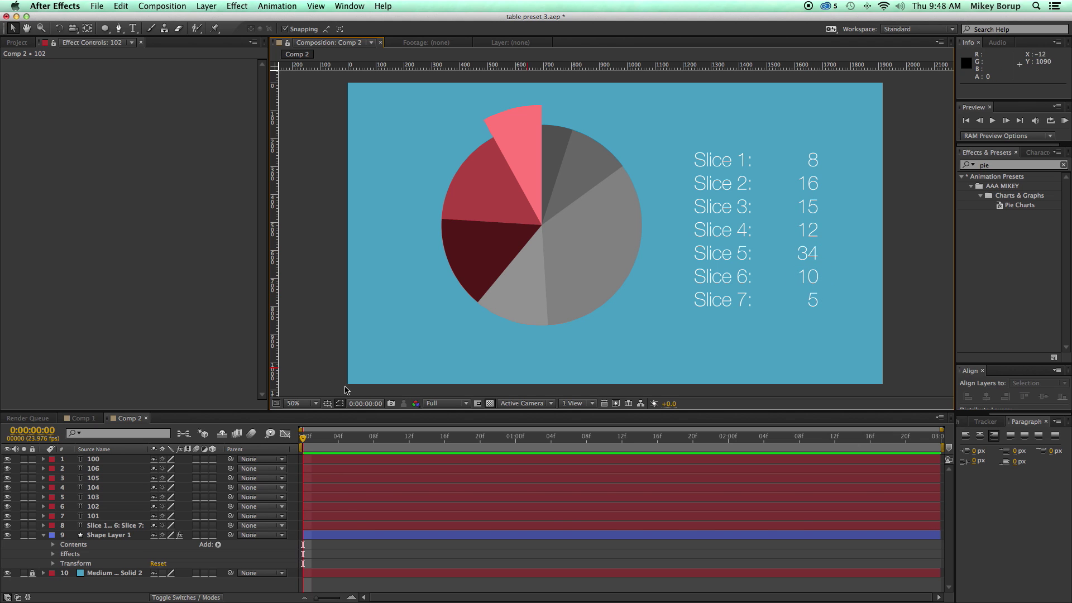
Step: Select layer 101, the Slice 7 value text, and expand it to show its Source Text expression
{"action": "left_click", "coordinate": [101, 526]}
{"action": "left_click", "coordinate": [108, 534]}
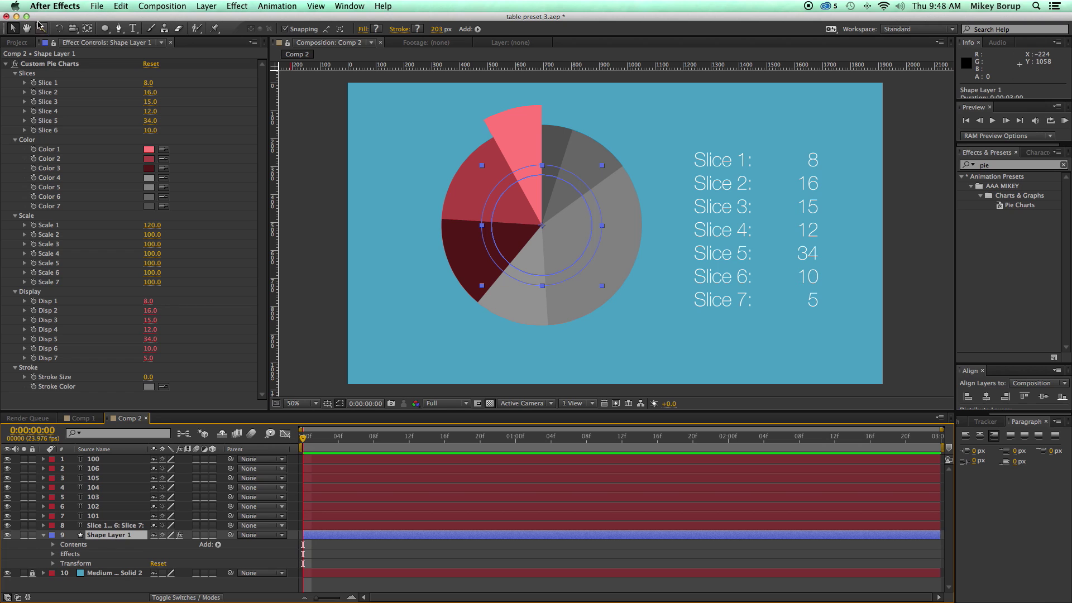
{"action": "left_click", "coordinate": [104, 516]}
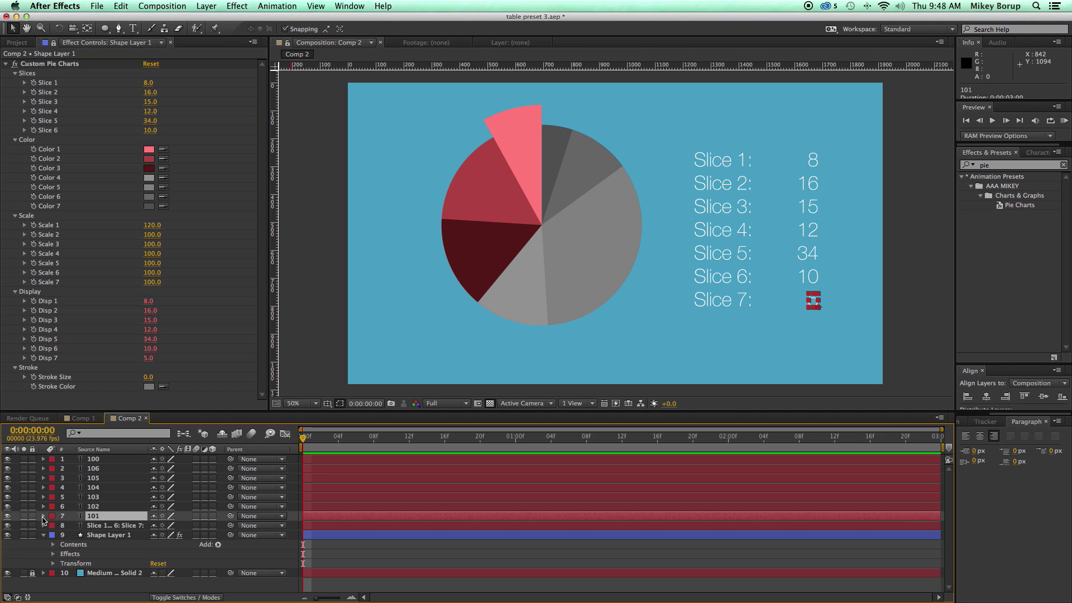
{"action": "left_click", "coordinate": [43, 516]}
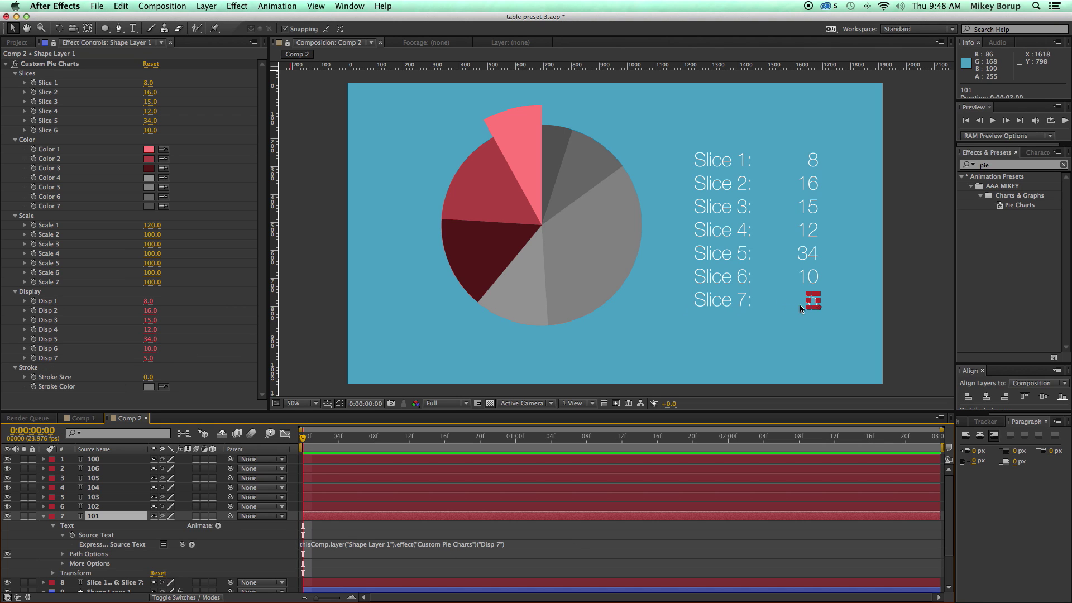
Step: Start editing the Disp 7 value, then cancel without changing it
{"action": "left_click", "coordinate": [840, 320]}
{"action": "left_click", "coordinate": [149, 358]}
{"action": "type", "text": "0"}
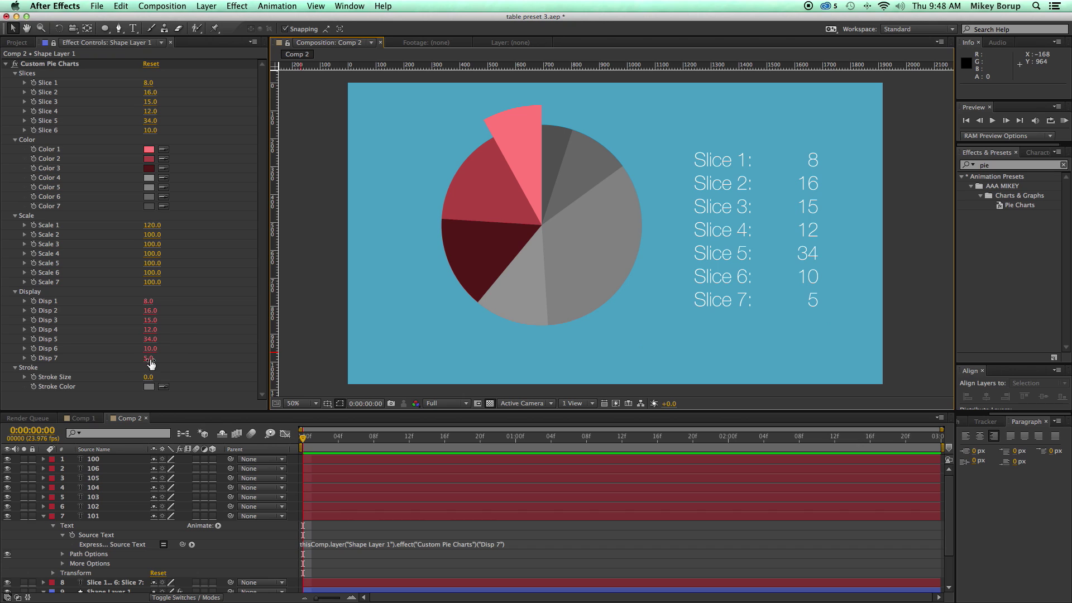
{"action": "key", "text": "Escape"}
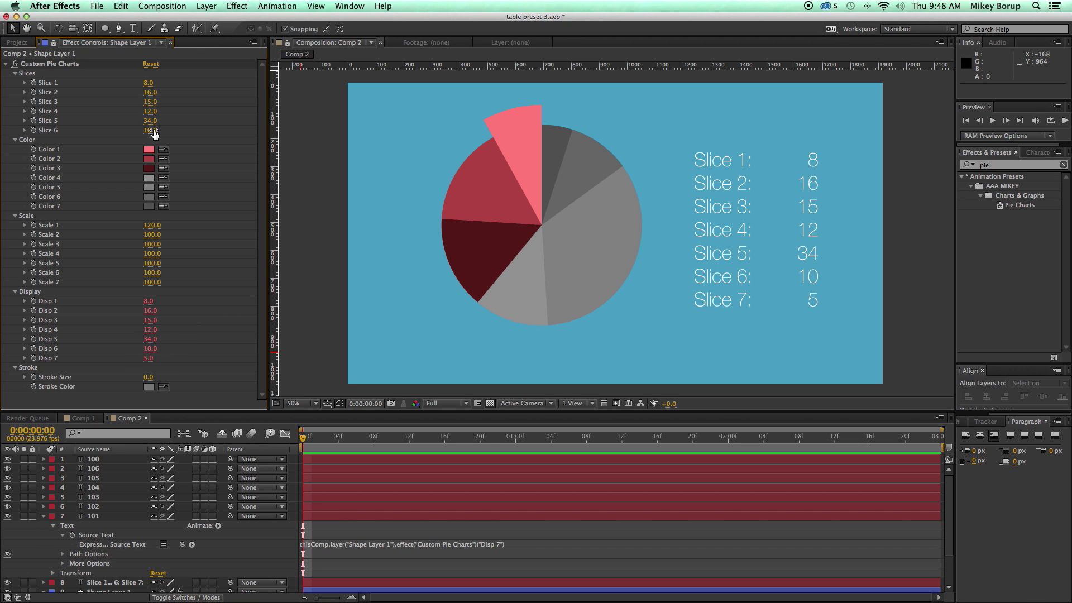
Step: Set Slice 1 to 8.5 and Slice 3 to 8.75
{"action": "left_click", "coordinate": [149, 83]}
{"action": "type", "text": "8."}
{"action": "key", "text": "Return"}
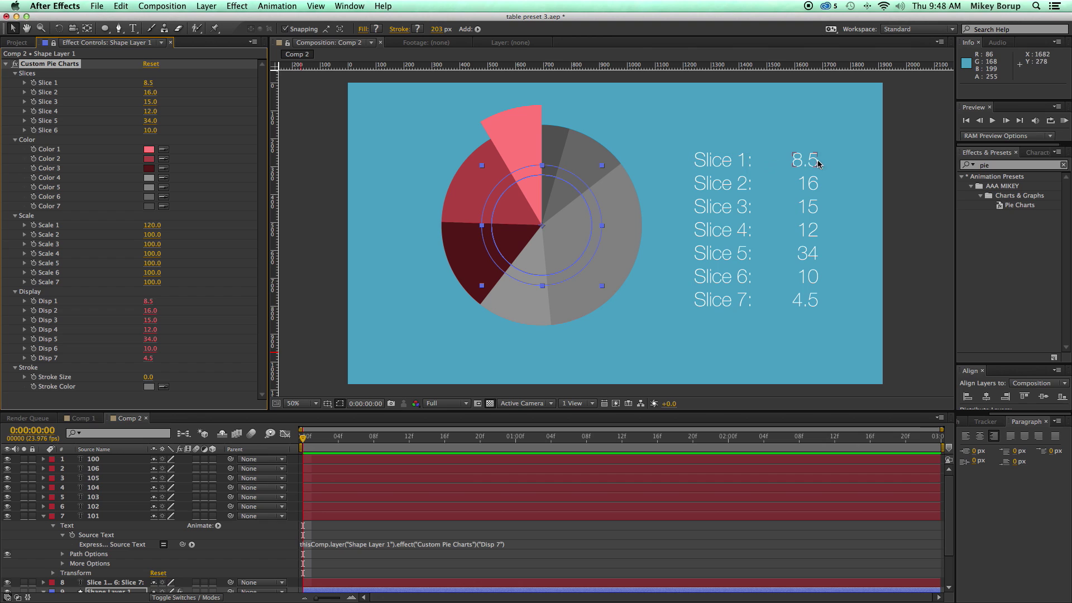
{"action": "left_click", "coordinate": [150, 103]}
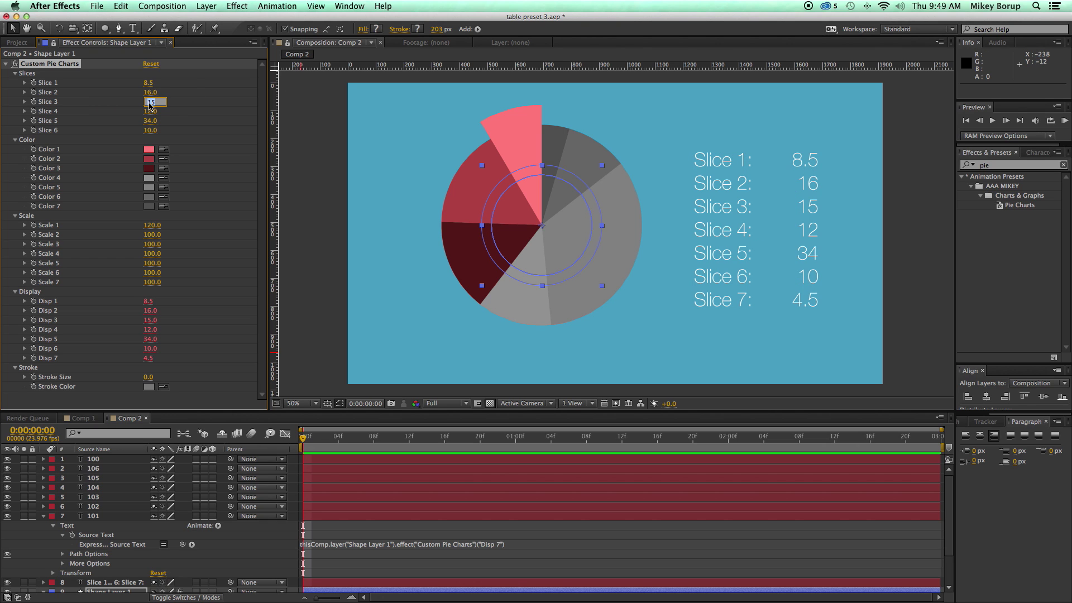
{"action": "type", "text": "8.75"}
{"action": "key", "text": "Return"}
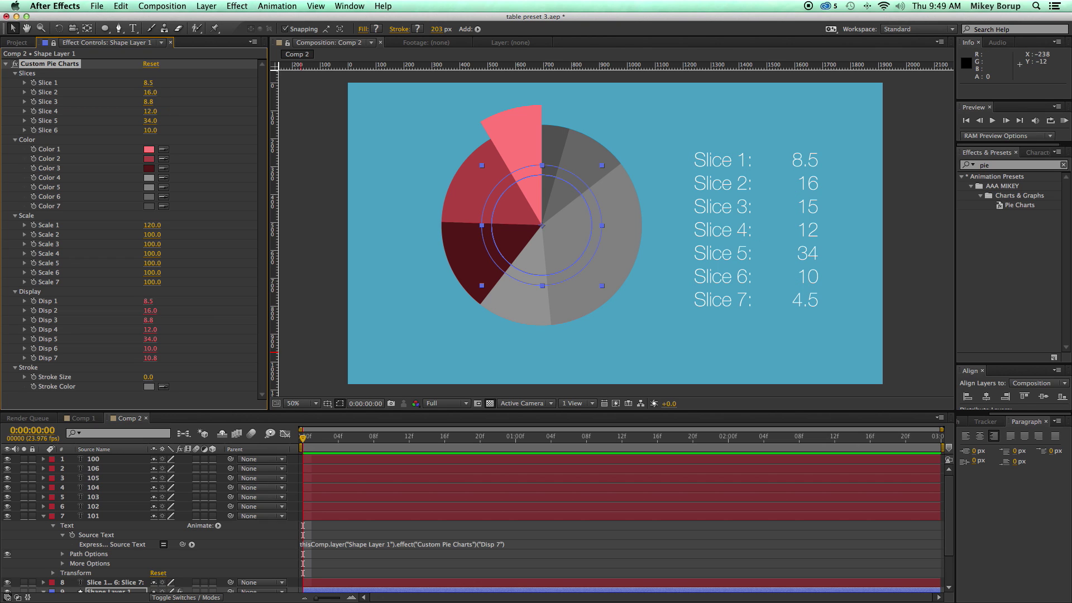